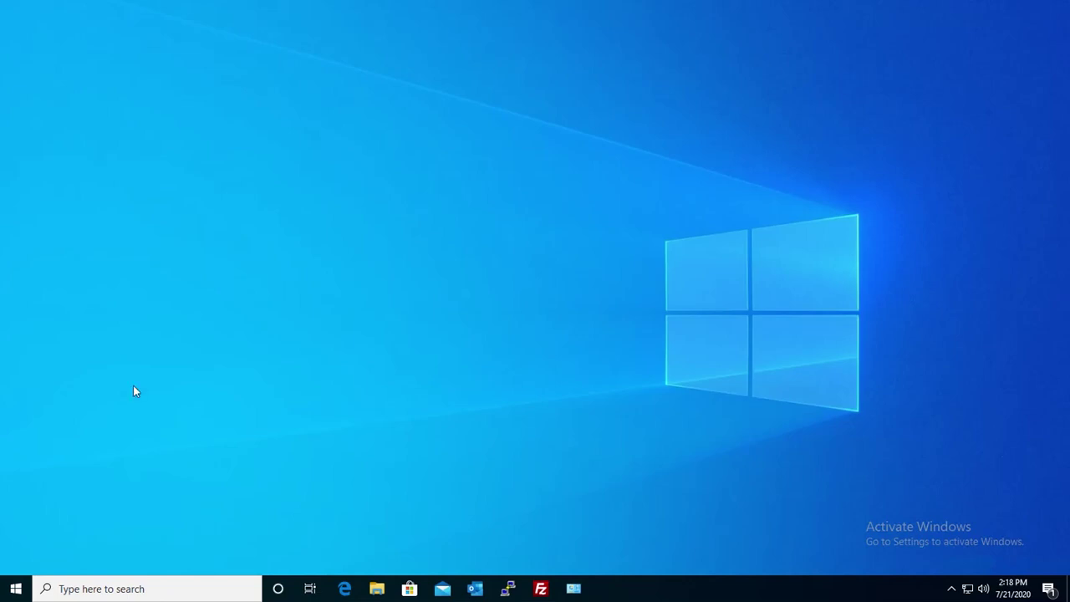
- Launch Outlook with the Test profile and load the Inbox
{"action": "left_click", "coordinate": [483, 591]}
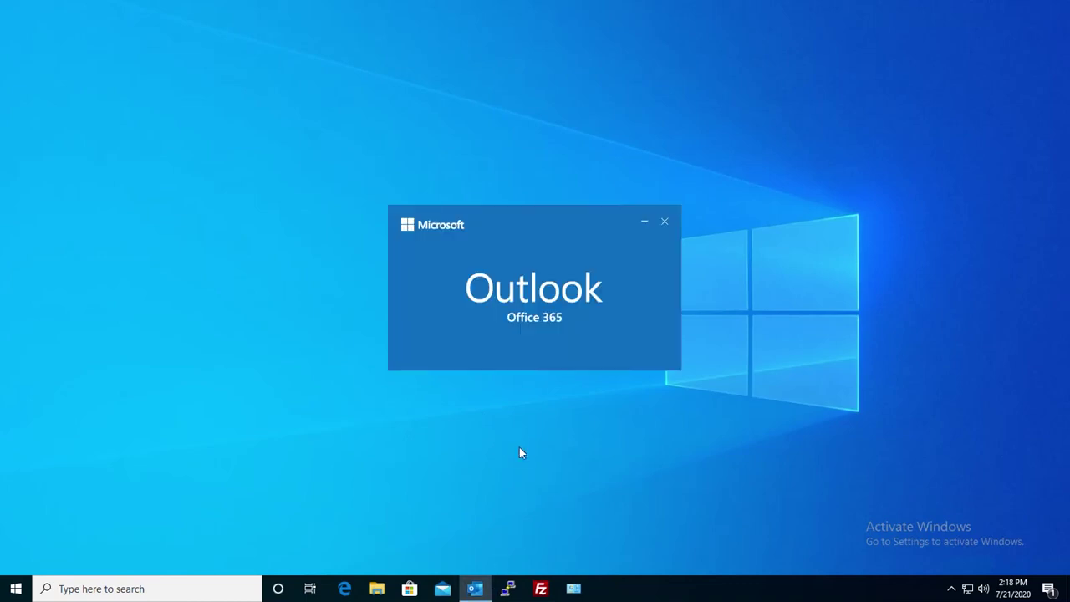
{"action": "left_click", "coordinate": [617, 279]}
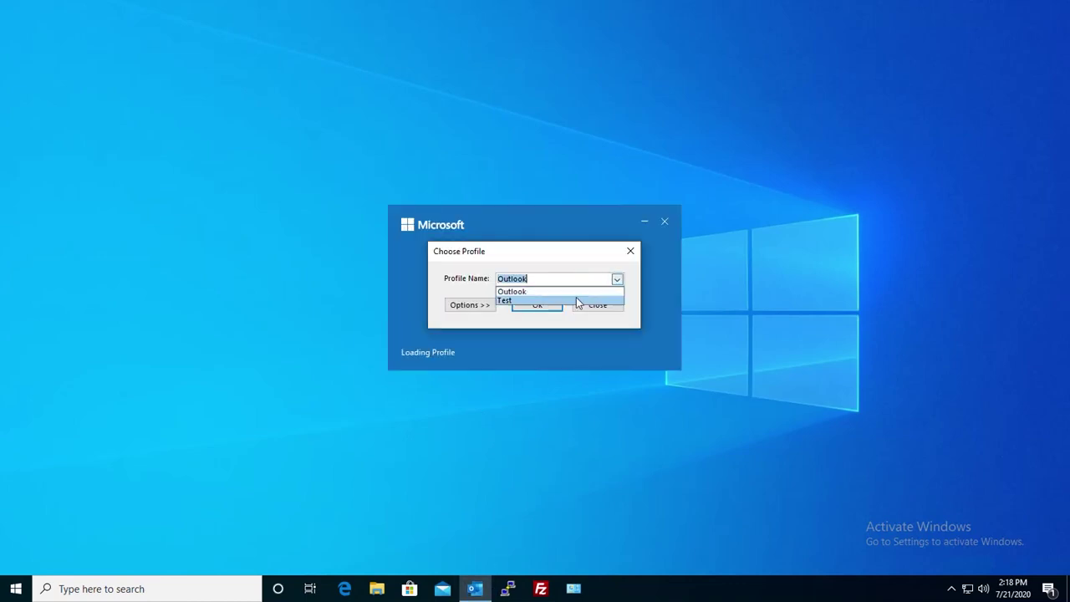
{"action": "left_click", "coordinate": [565, 300]}
{"action": "left_click", "coordinate": [556, 310]}
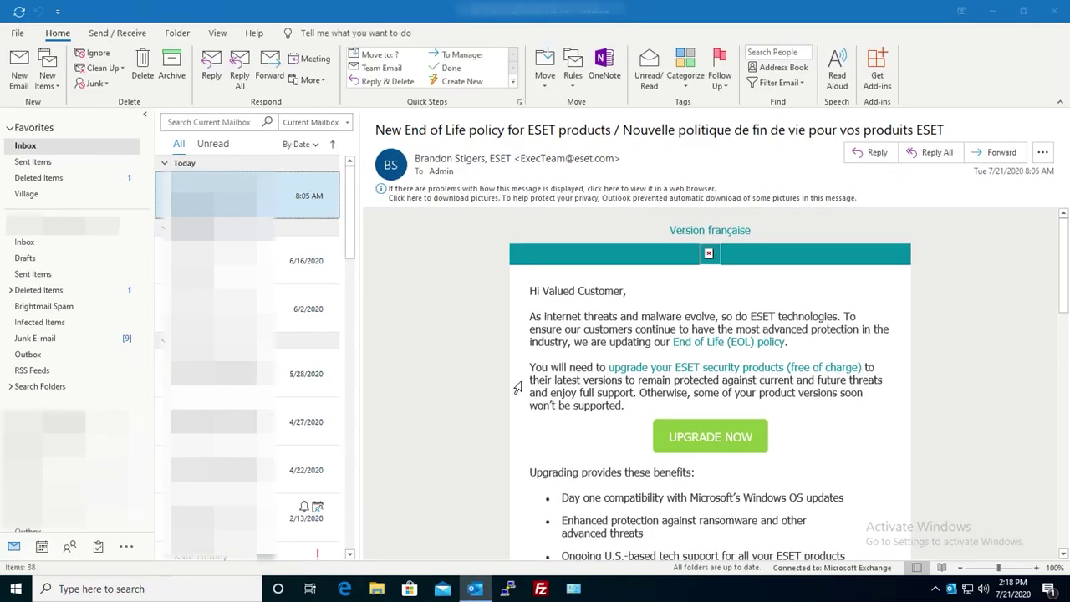
{"action": "left_click", "coordinate": [430, 369]}
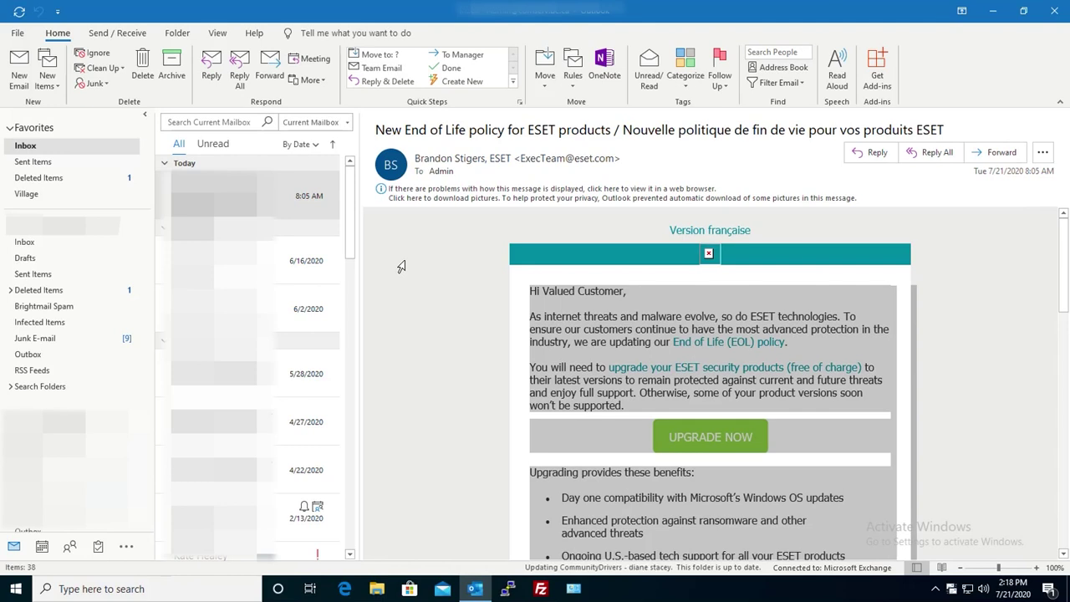
- Show the Mailbox Settings cleanup tools list on the File account information page
{"action": "left_click", "coordinate": [18, 34]}
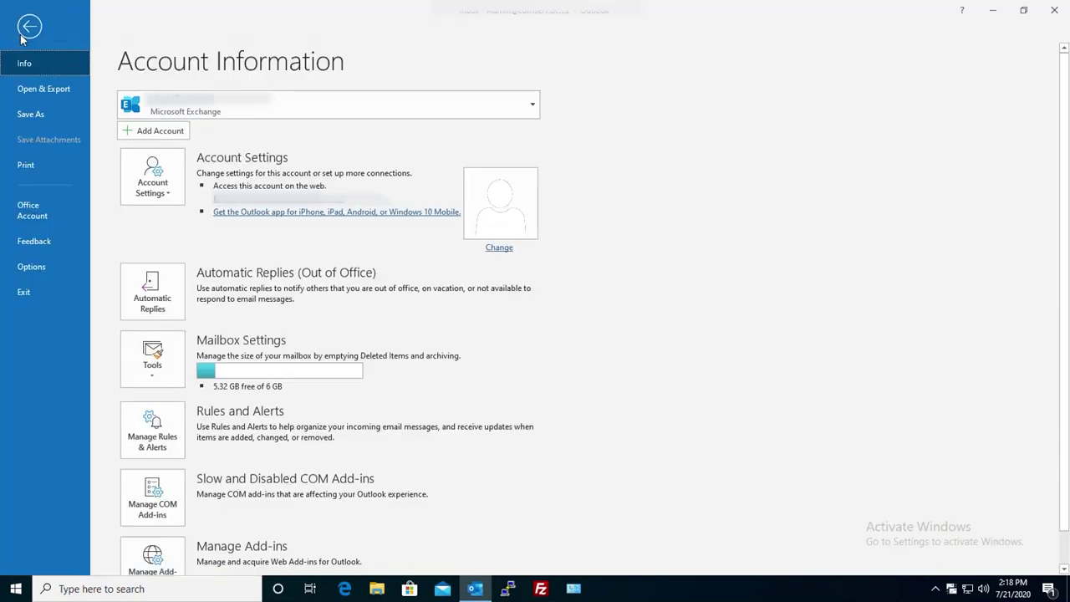
{"action": "left_click", "coordinate": [165, 369]}
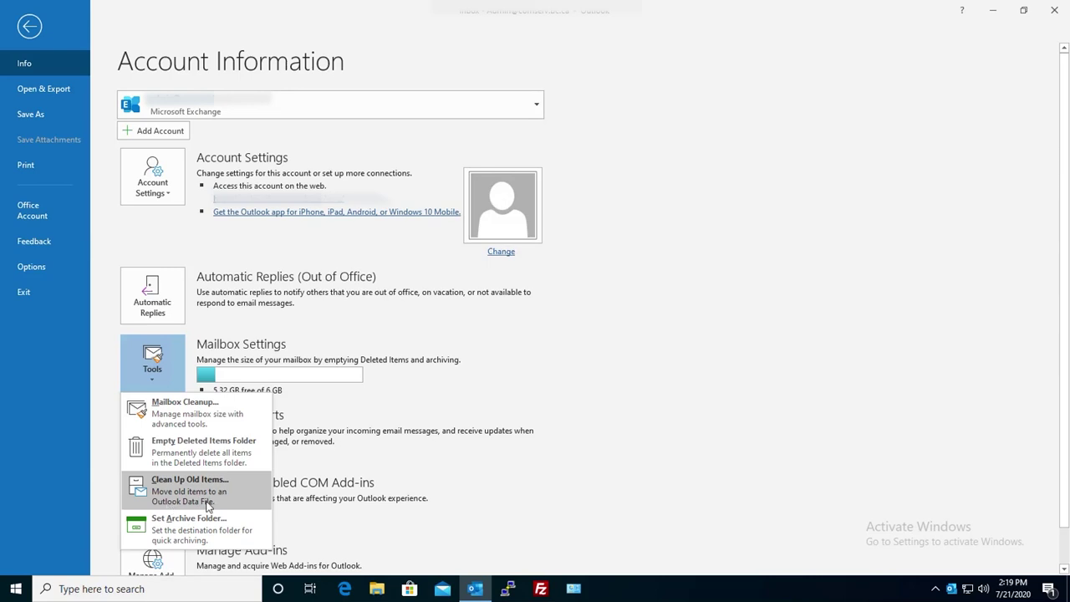
{"action": "left_click", "coordinate": [106, 390]}
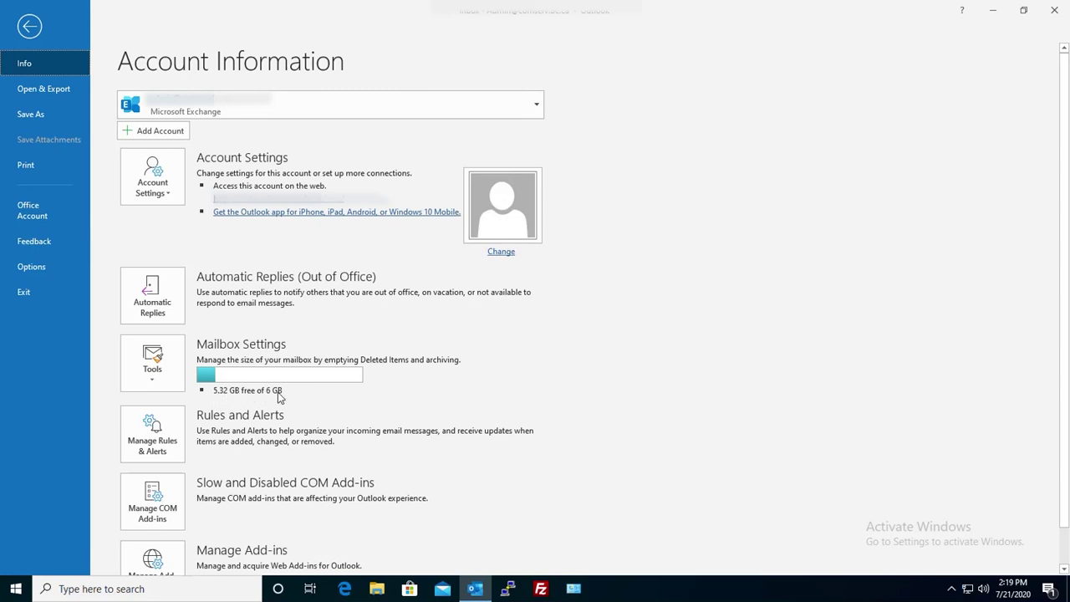
{"action": "left_click", "coordinate": [154, 381]}
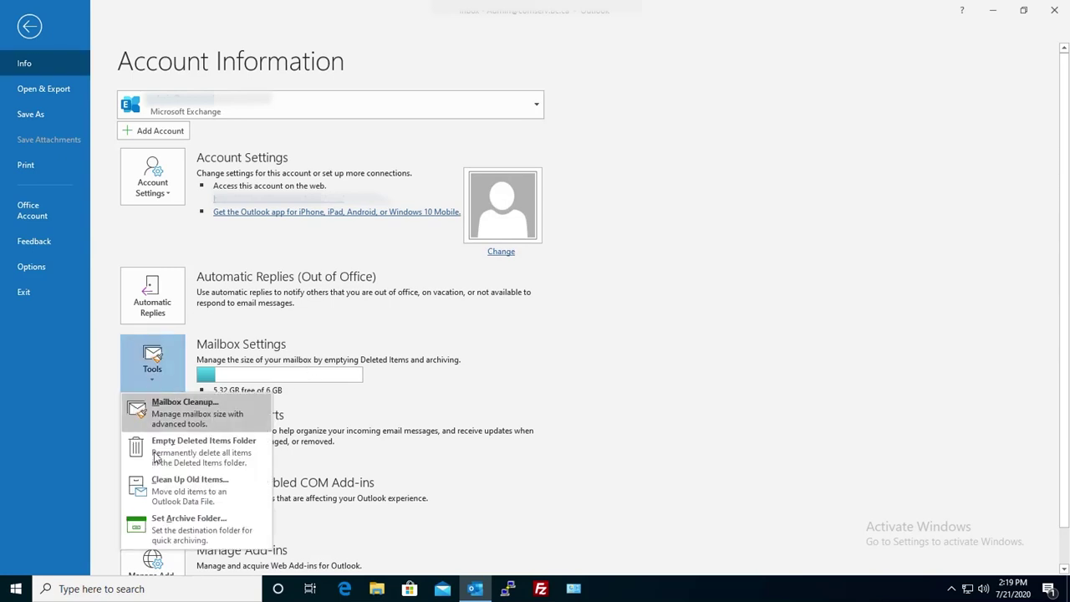
- Choose Clean Up Old Items, review the folder list, and expand the 'Archive items older than' date picker
{"action": "left_click", "coordinate": [167, 489]}
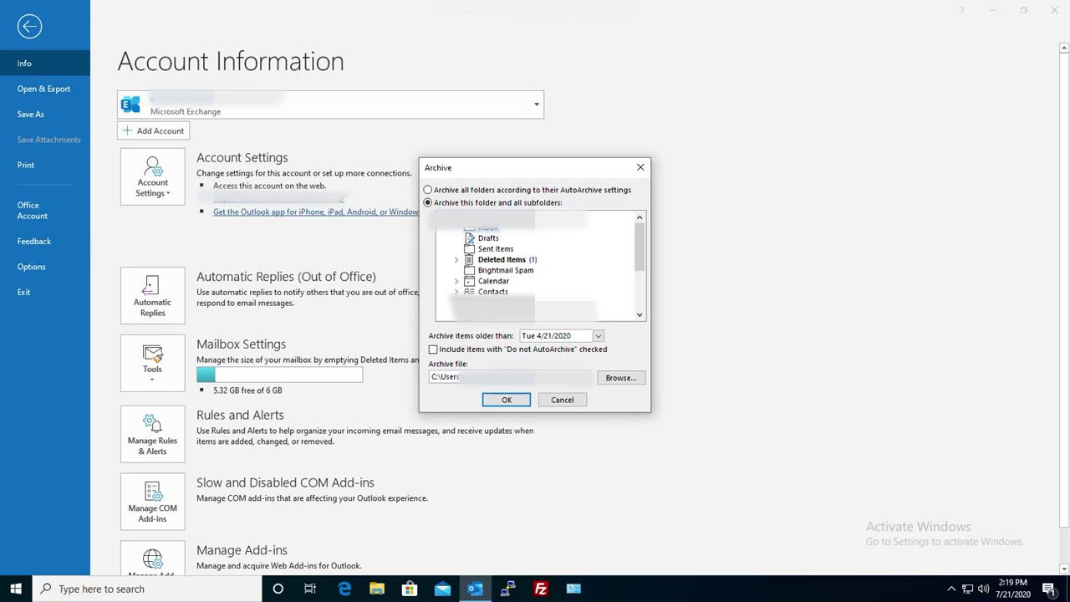
{"action": "scroll", "coordinate": [539, 264], "scroll_direction": "down", "scroll_amount": 3}
{"action": "scroll", "coordinate": [539, 263], "scroll_direction": "up", "scroll_amount": 3}
{"action": "scroll", "coordinate": [540, 263], "scroll_direction": "down", "scroll_amount": 2}
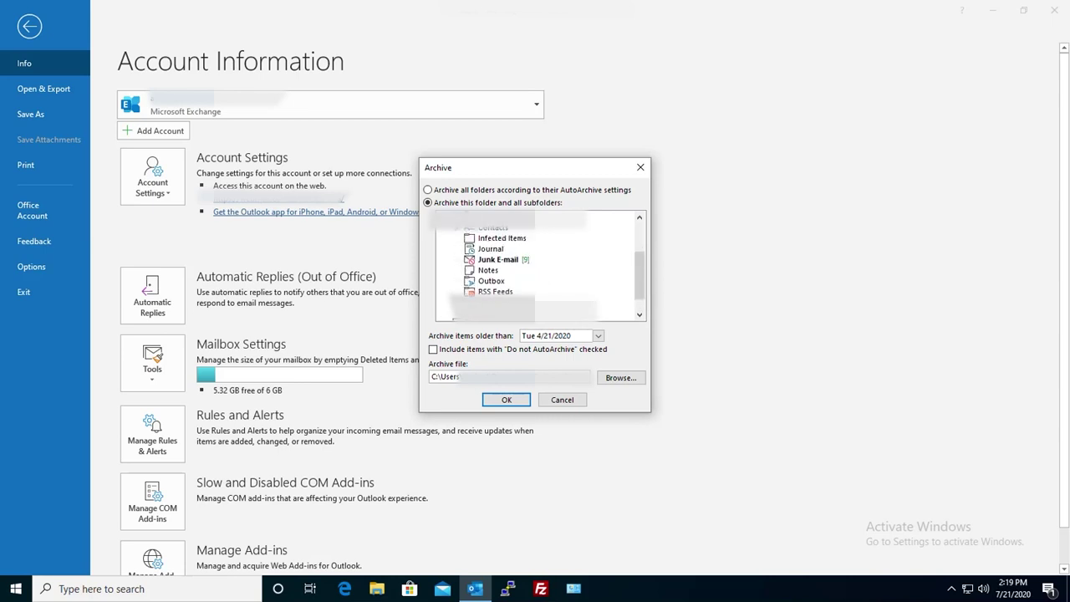
{"action": "scroll", "coordinate": [495, 229], "scroll_direction": "up", "scroll_amount": 2}
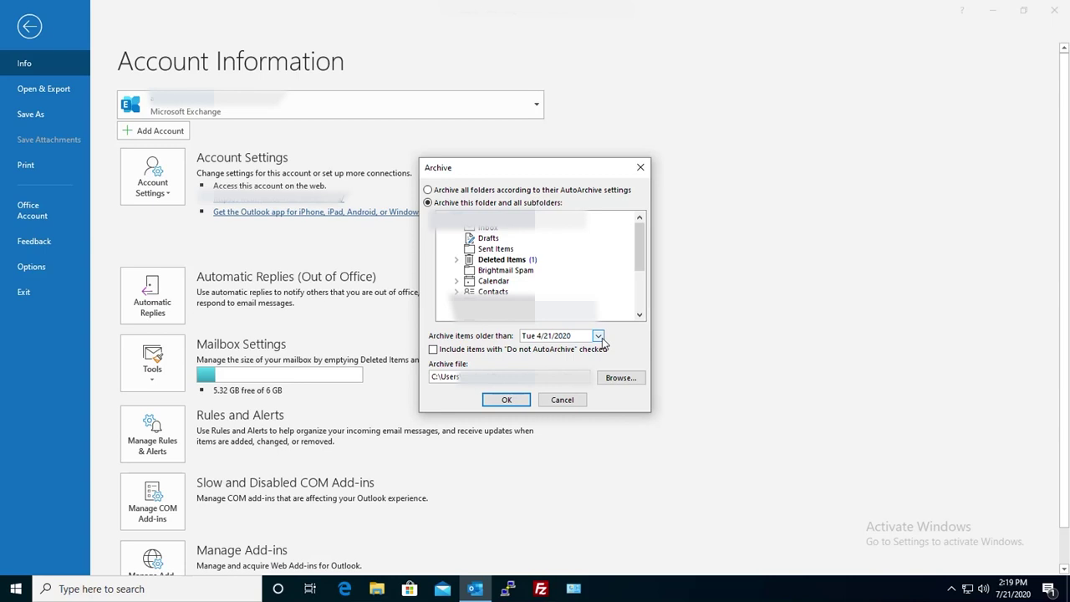
{"action": "left_click", "coordinate": [598, 336]}
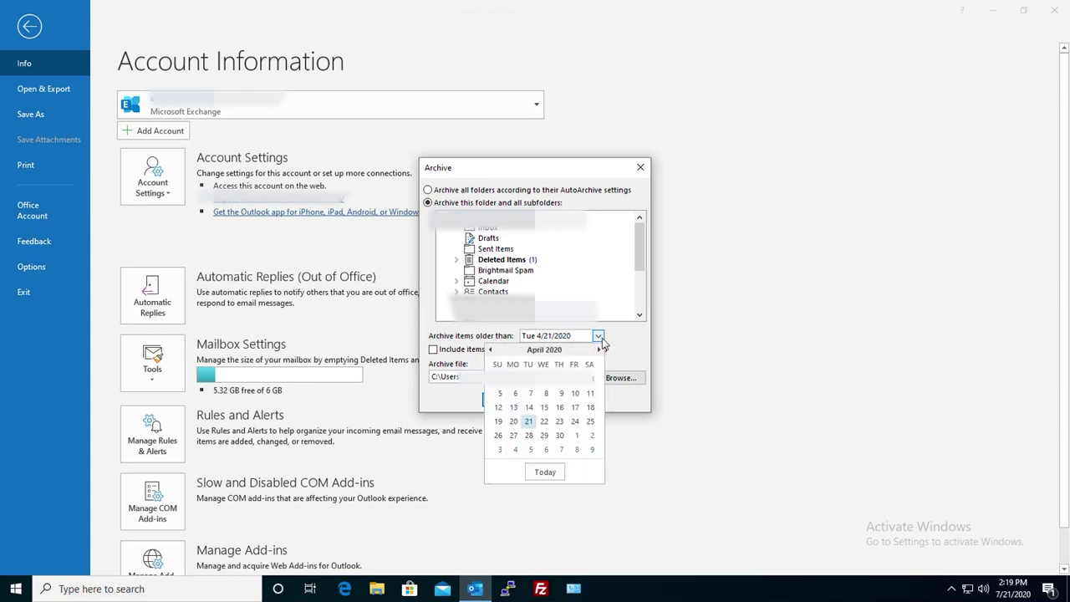
- Set the 'Archive items older than' date to Tue 1/1/2019 in the calendar
{"action": "left_click", "coordinate": [539, 351]}
{"action": "left_click_drag", "start_coordinate": [539, 358], "coordinate": [547, 326]}
{"action": "left_click", "coordinate": [491, 350]}
{"action": "left_click", "coordinate": [491, 350]}
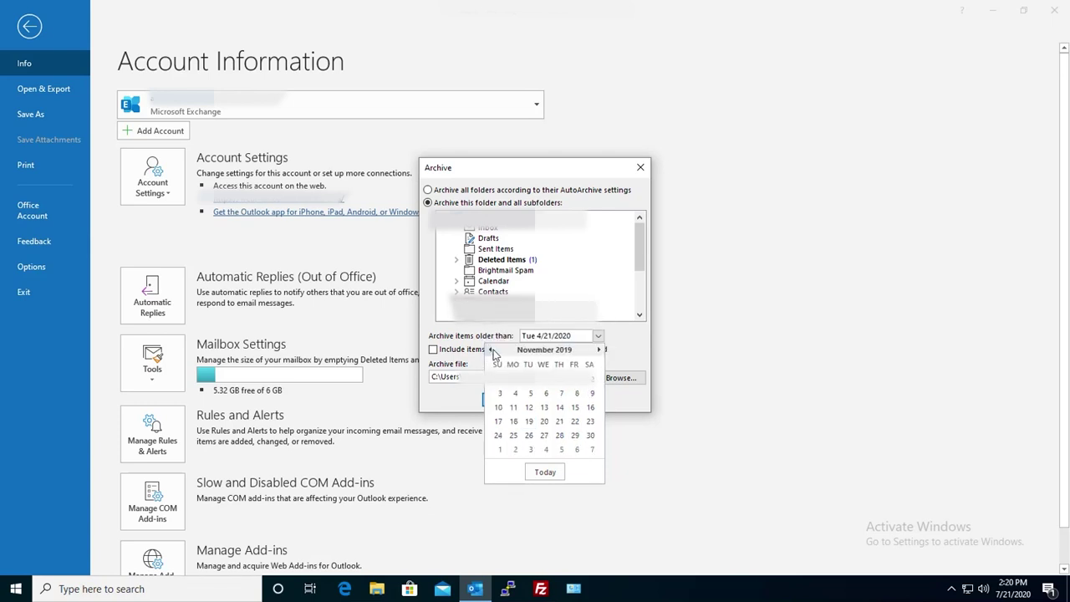
{"action": "left_click", "coordinate": [491, 350]}
{"action": "left_click", "coordinate": [491, 349]}
{"action": "left_click", "coordinate": [492, 350]}
{"action": "left_click", "coordinate": [491, 349]}
{"action": "left_click", "coordinate": [492, 350]}
{"action": "left_click", "coordinate": [492, 350]}
{"action": "left_click", "coordinate": [491, 350]}
{"action": "left_click", "coordinate": [491, 349]}
{"action": "left_click", "coordinate": [492, 349]}
{"action": "left_click", "coordinate": [491, 349]}
{"action": "left_click", "coordinate": [492, 350]}
{"action": "left_click", "coordinate": [492, 350]}
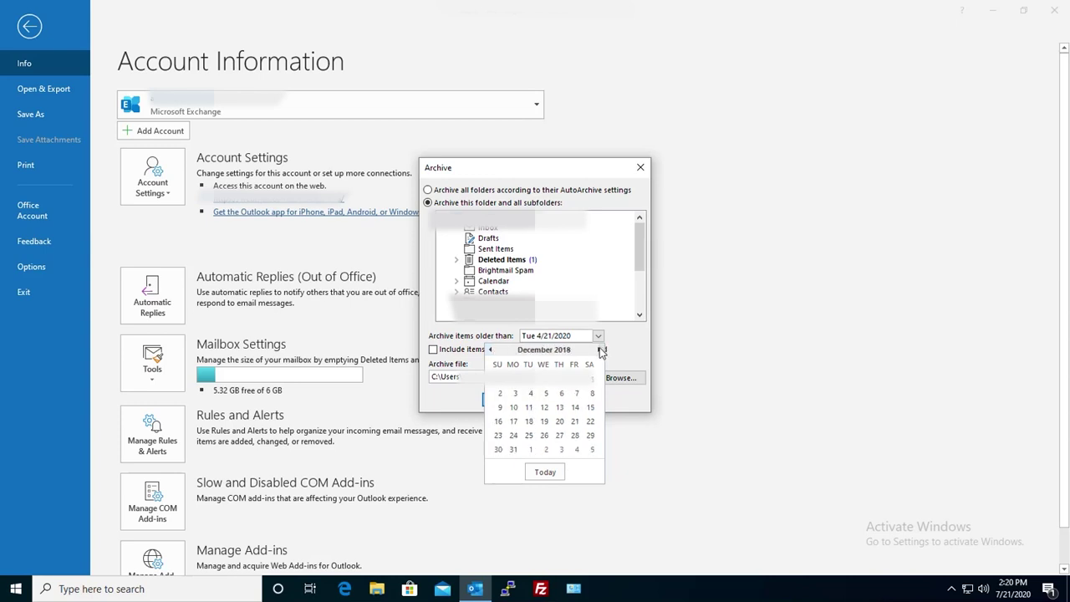
{"action": "left_click", "coordinate": [600, 350]}
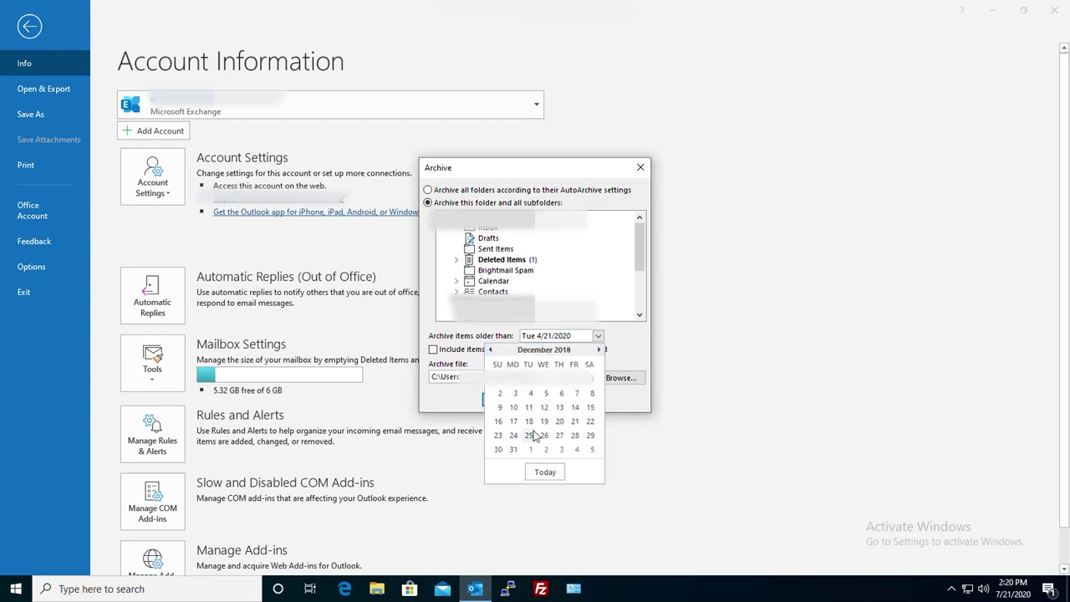
{"action": "left_click", "coordinate": [599, 349]}
{"action": "left_click", "coordinate": [530, 381]}
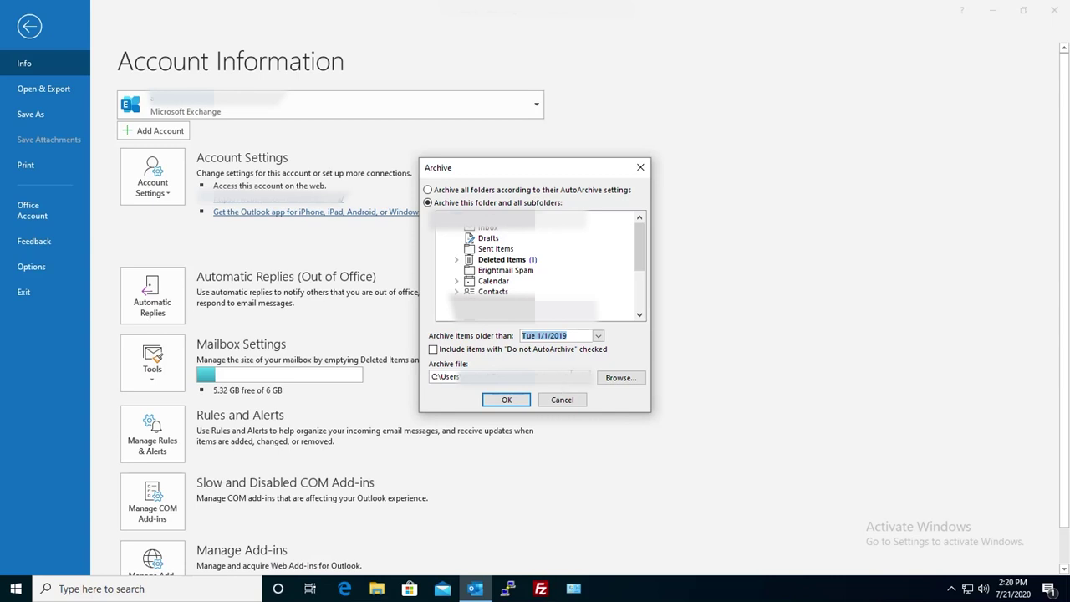
{"action": "left_click", "coordinate": [541, 374]}
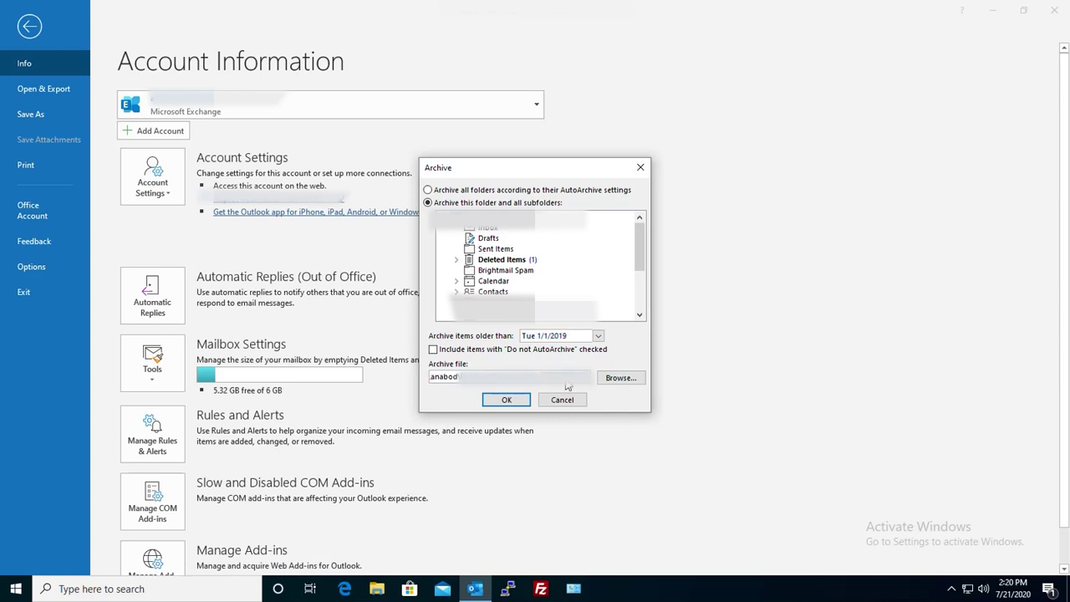
{"action": "left_click", "coordinate": [507, 401]}
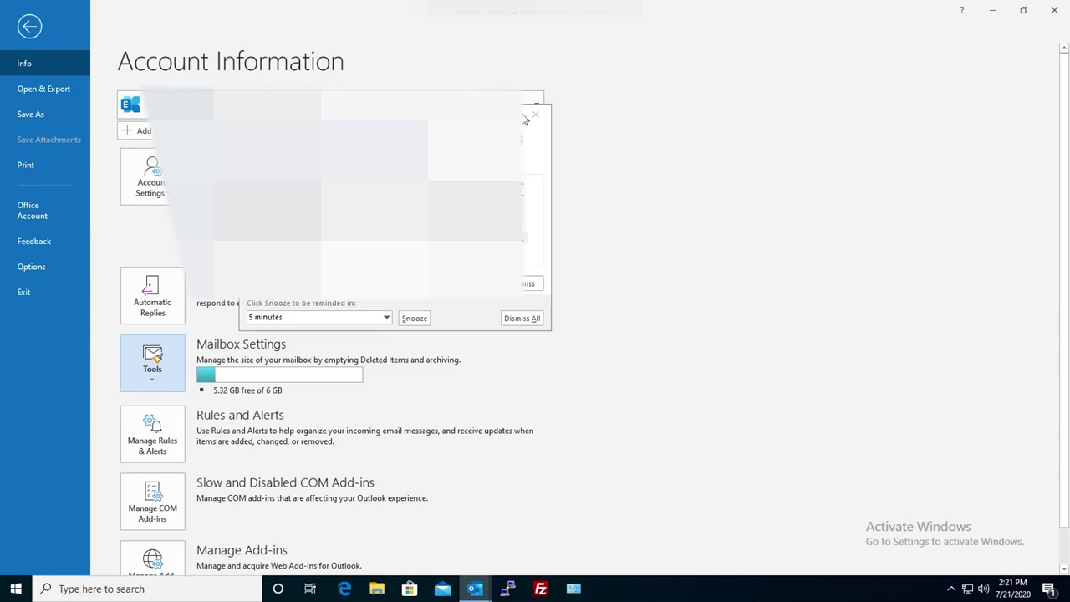
- Dismiss the reminder and return to the Inbox, where the new Archives folder is listed
{"action": "left_click", "coordinate": [535, 114]}
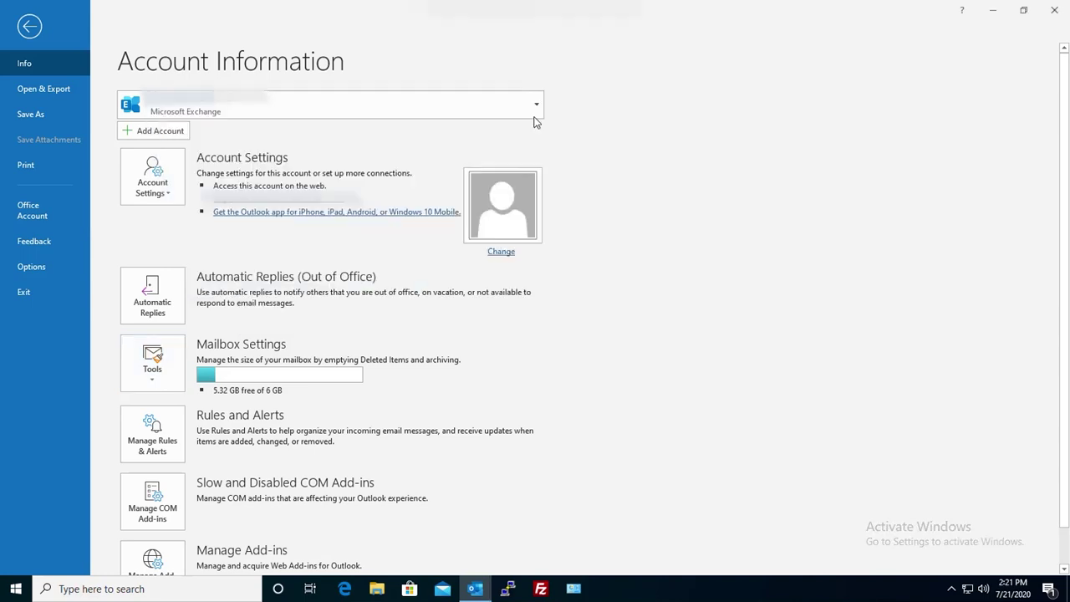
{"action": "left_click", "coordinate": [29, 26]}
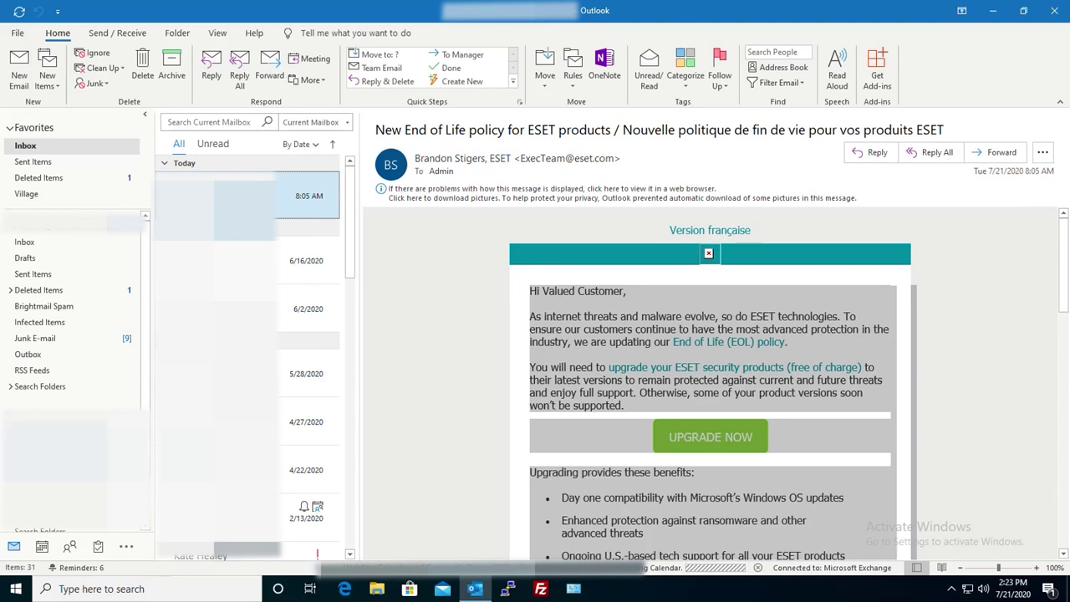
{"action": "scroll", "coordinate": [75, 335], "scroll_direction": "down", "scroll_amount": 1}
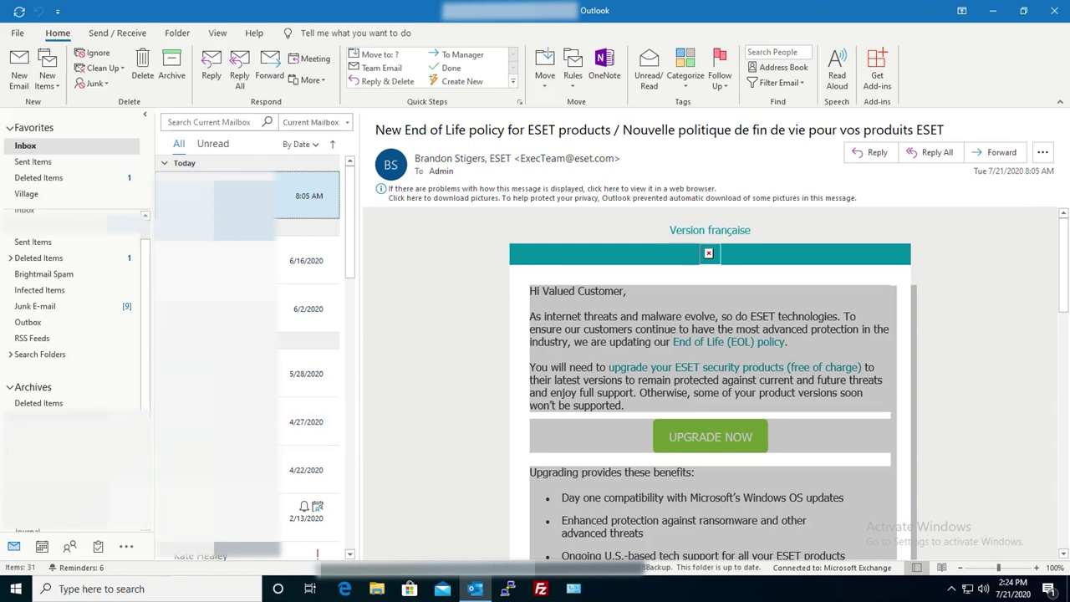
{"action": "scroll", "coordinate": [91, 264], "scroll_direction": "up", "scroll_amount": 1}
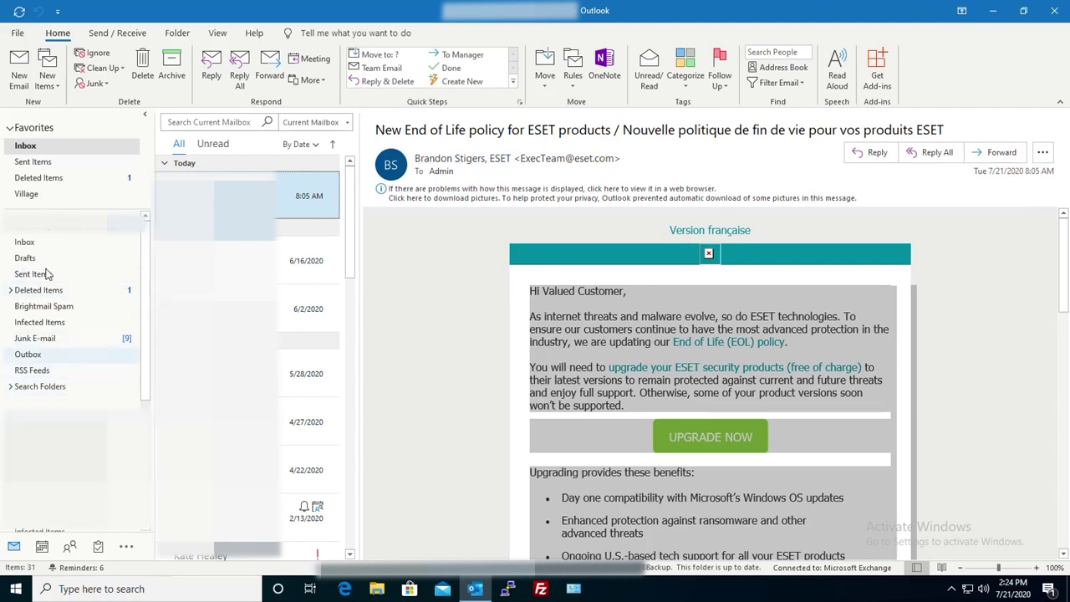
{"action": "scroll", "coordinate": [293, 293], "scroll_direction": "down", "scroll_amount": 1}
{"action": "scroll", "coordinate": [293, 292], "scroll_direction": "down", "scroll_amount": 8}
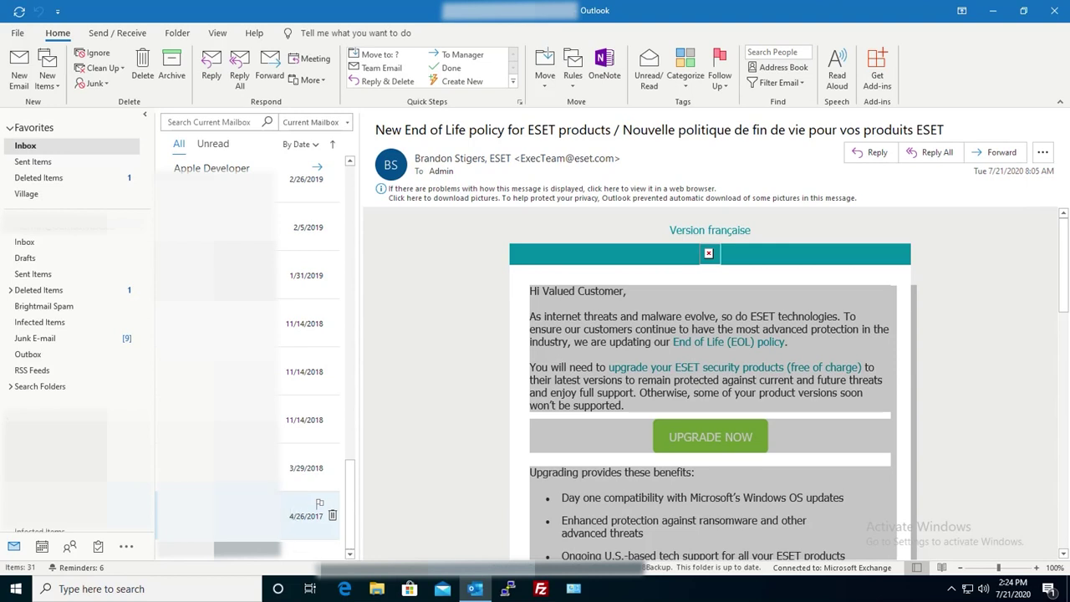
{"action": "scroll", "coordinate": [295, 526], "scroll_direction": "up", "scroll_amount": 5}
{"action": "scroll", "coordinate": [284, 418], "scroll_direction": "down", "scroll_amount": 5}
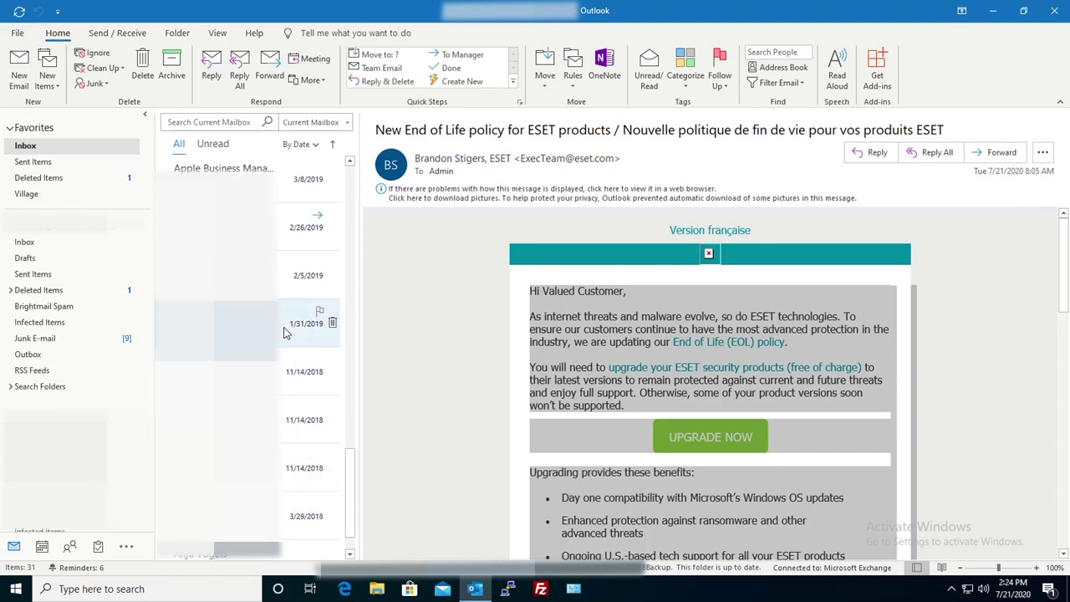
{"action": "scroll", "coordinate": [285, 371], "scroll_direction": "up", "scroll_amount": 4}
{"action": "scroll", "coordinate": [285, 371], "scroll_direction": "down", "scroll_amount": 4}
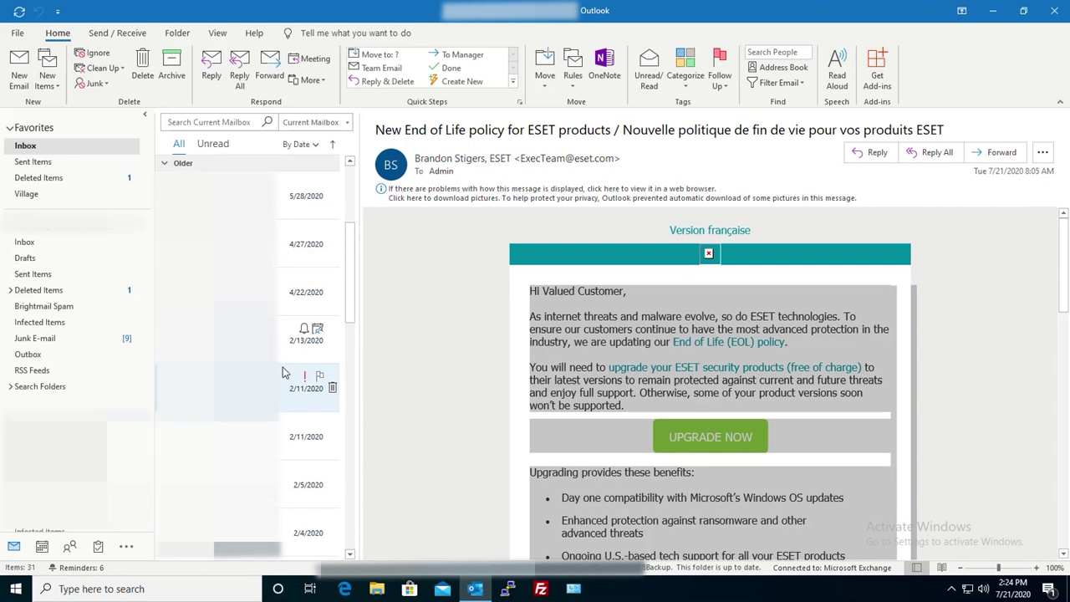
{"action": "scroll", "coordinate": [285, 376], "scroll_direction": "down", "scroll_amount": 1}
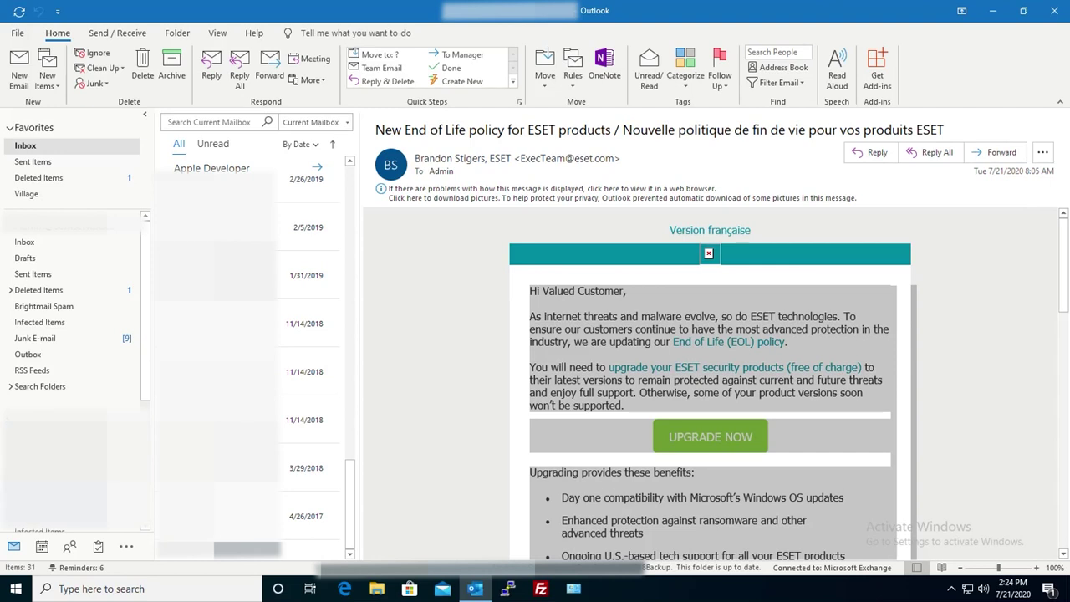
{"action": "left_click", "coordinate": [117, 223]}
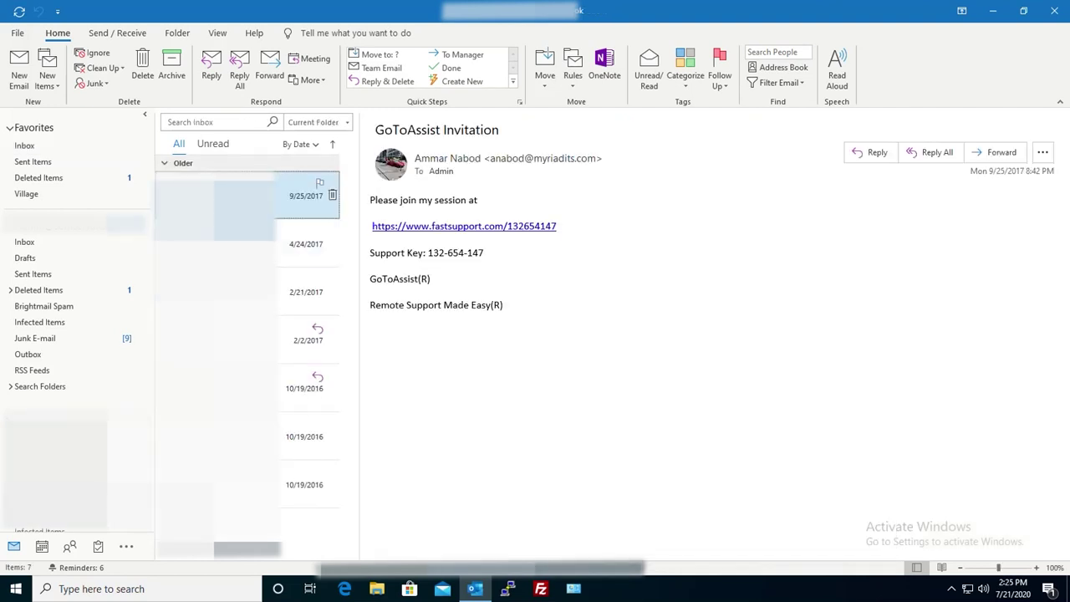